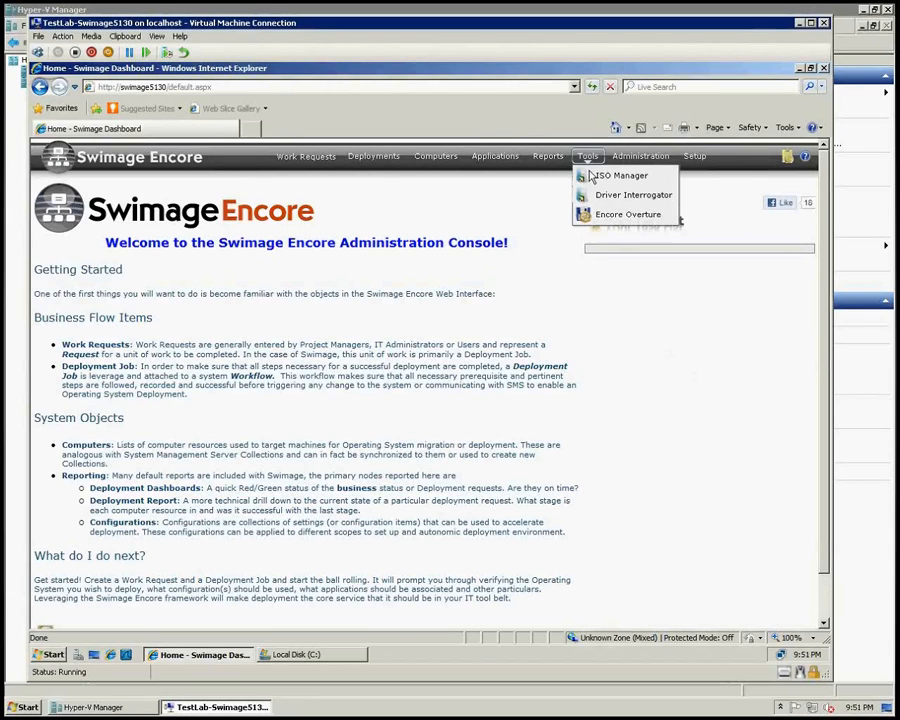
Step: Open the ISO Manager, start a new ISO and name the set 5-2-12
{"action": "left_click", "coordinate": [592, 176]}
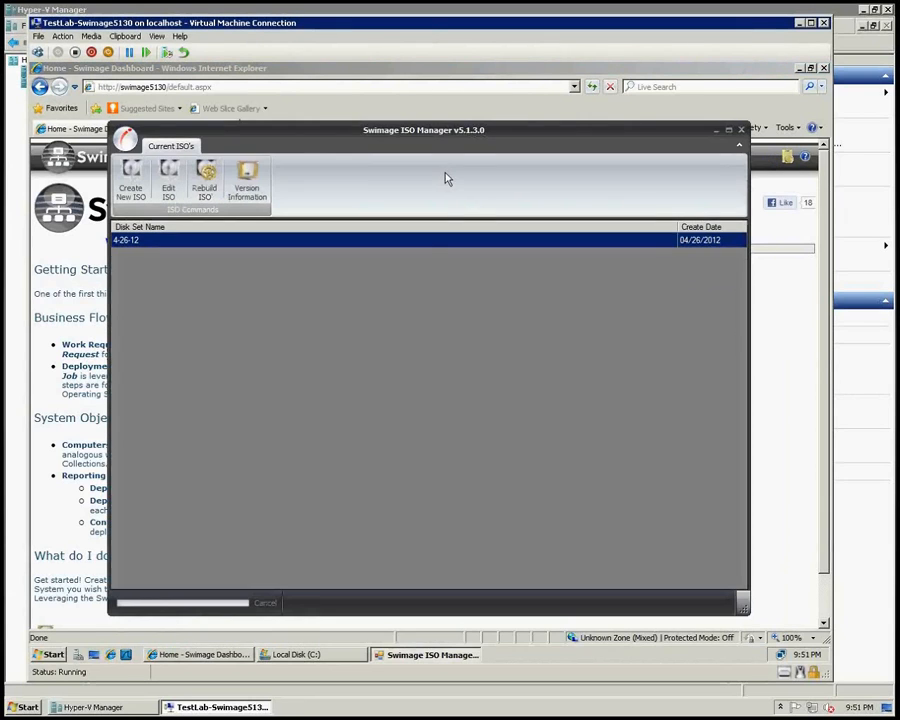
{"action": "left_click", "coordinate": [131, 178]}
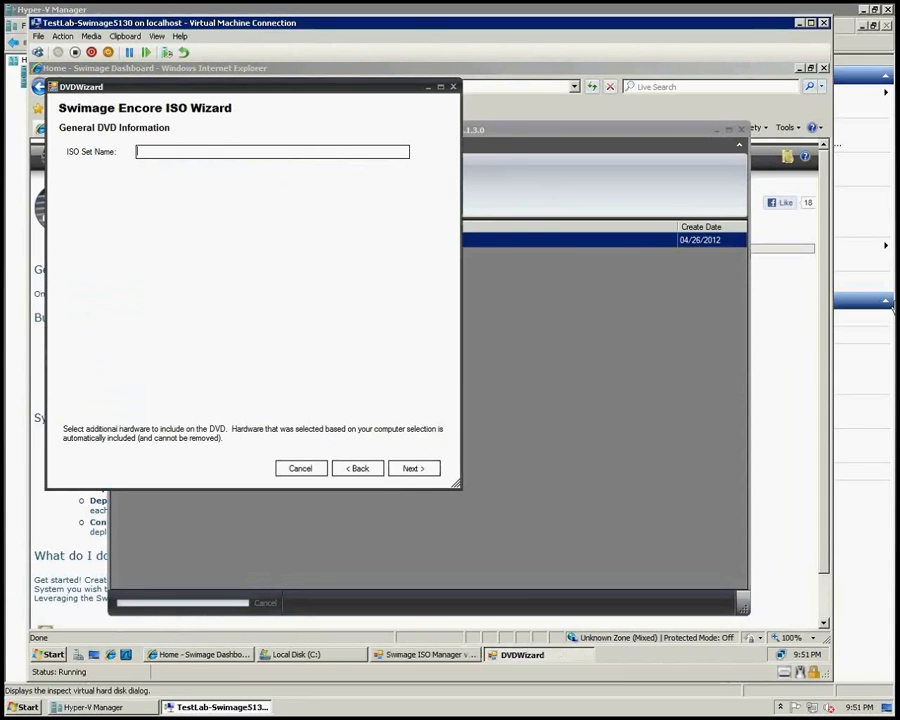
{"action": "type", "text": "5"}
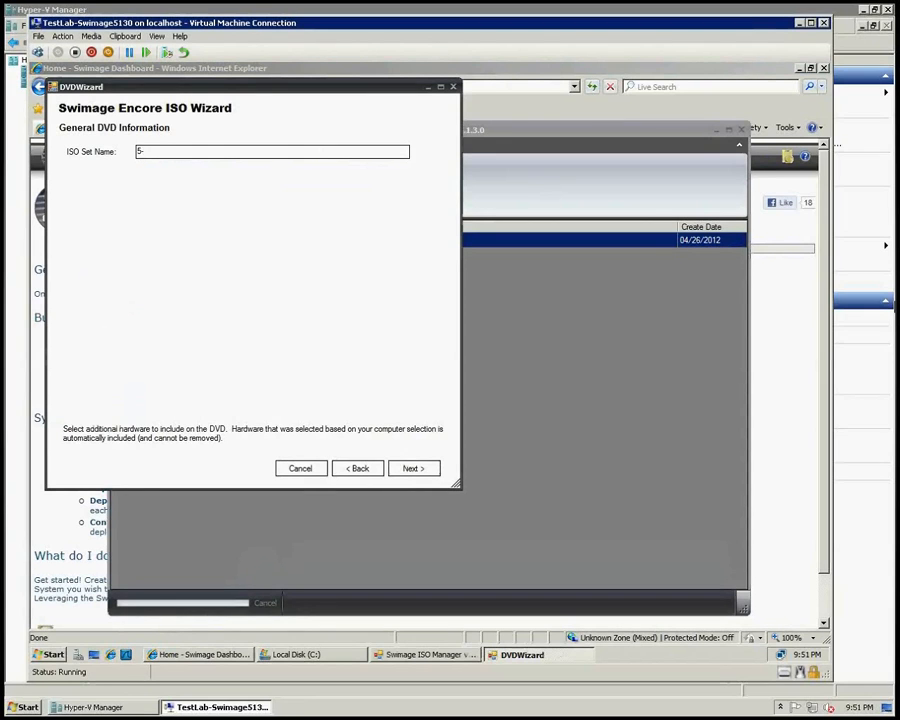
{"action": "type", "text": "-2-12"}
{"action": "left_click", "coordinate": [412, 467]}
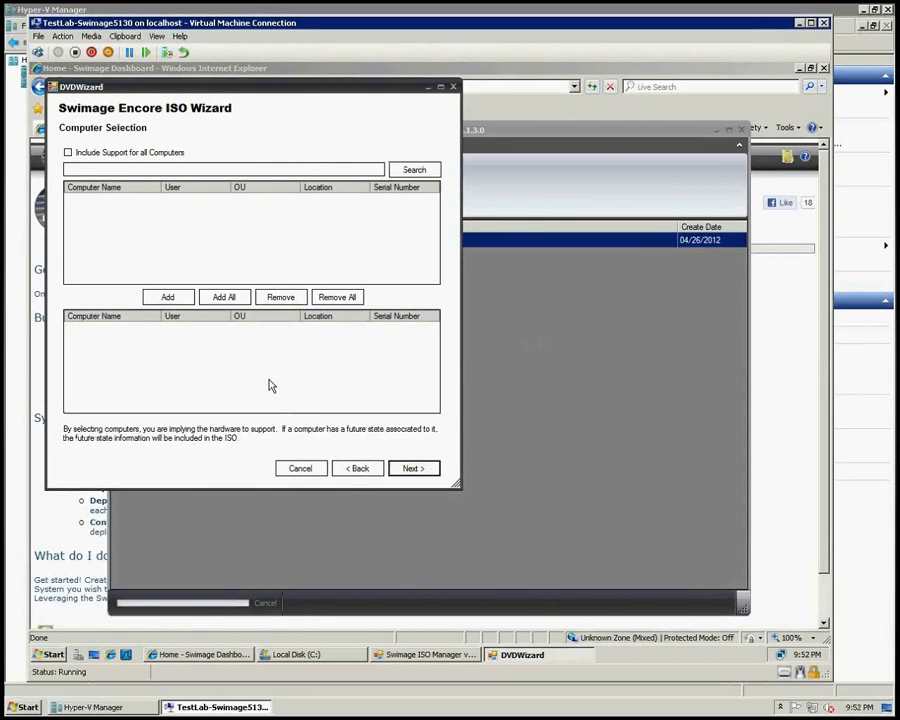
Step: Include support for all computers and continue past the hardware selection page
{"action": "left_click", "coordinate": [69, 153]}
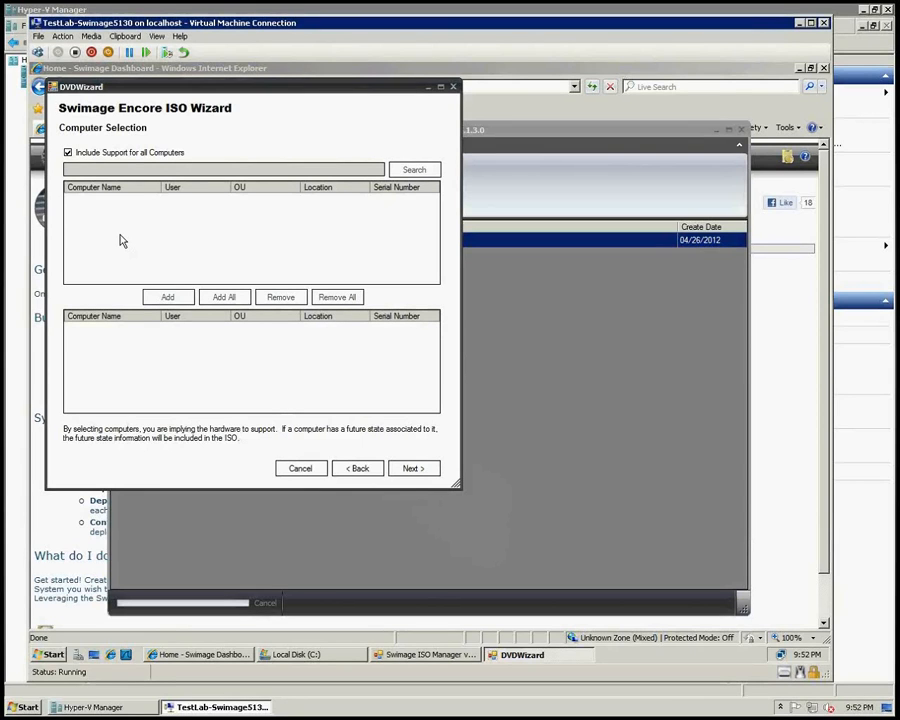
{"action": "left_click", "coordinate": [427, 470]}
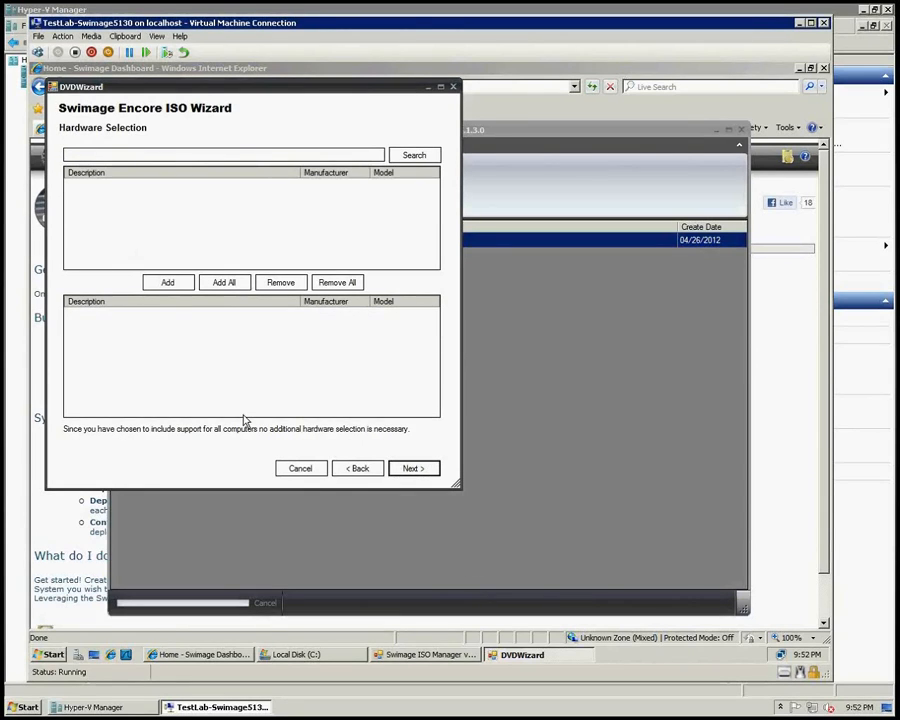
{"action": "left_click", "coordinate": [410, 154]}
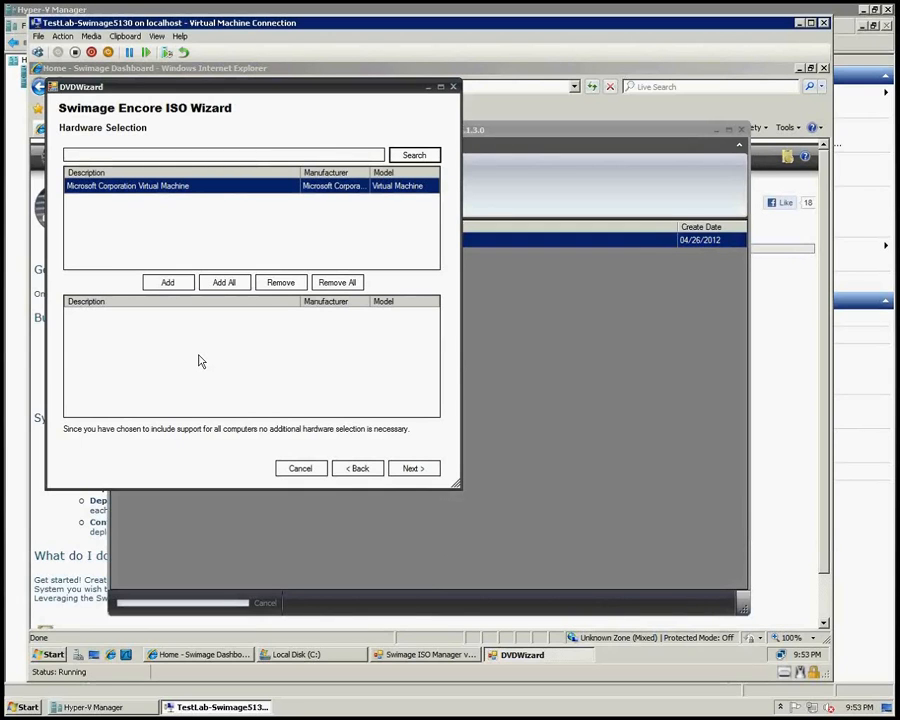
{"action": "left_click", "coordinate": [422, 472]}
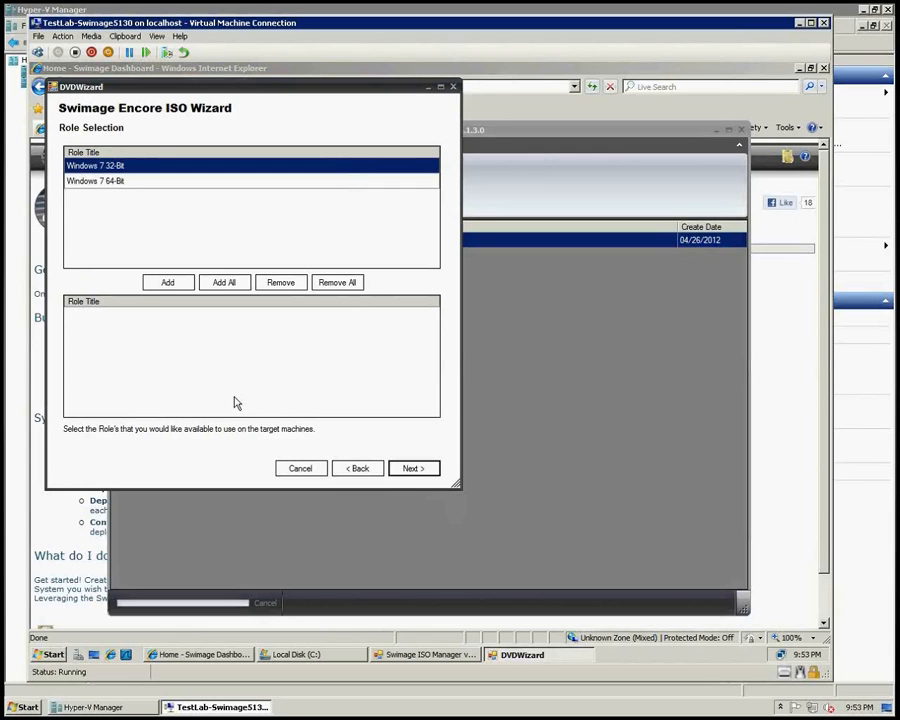
Step: Add the Windows 7 32-Bit role and continue past the OS/WIM selection
{"action": "left_click", "coordinate": [167, 282]}
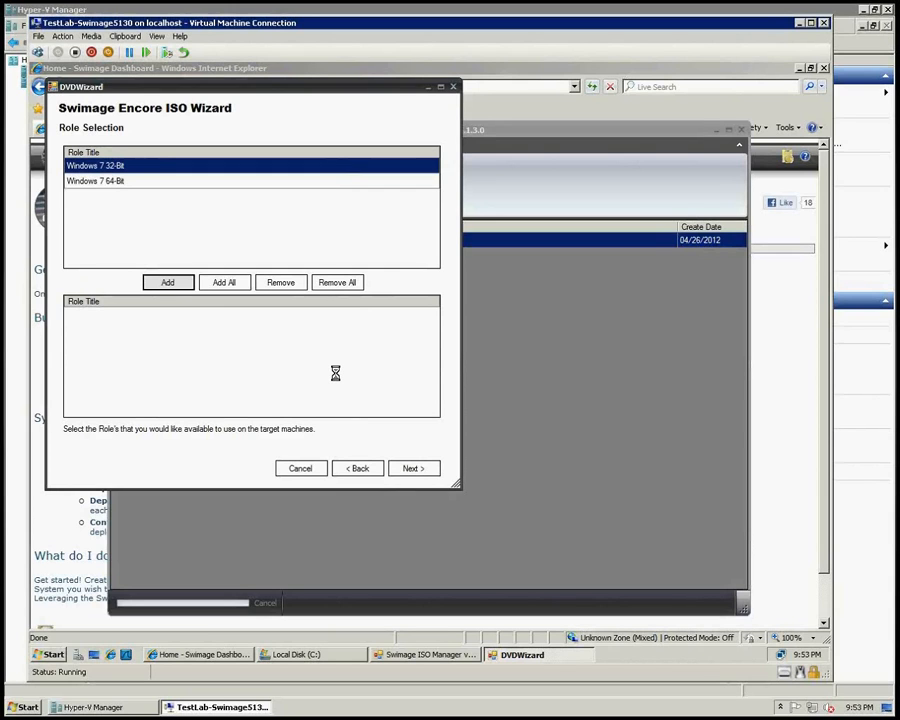
{"action": "left_click", "coordinate": [412, 466]}
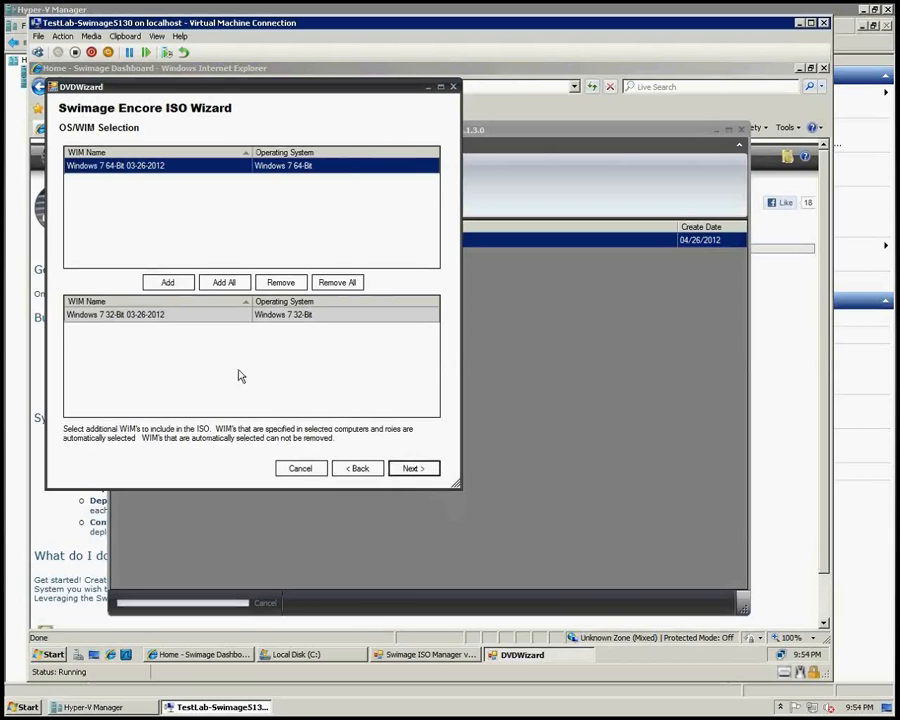
{"action": "left_click", "coordinate": [412, 468]}
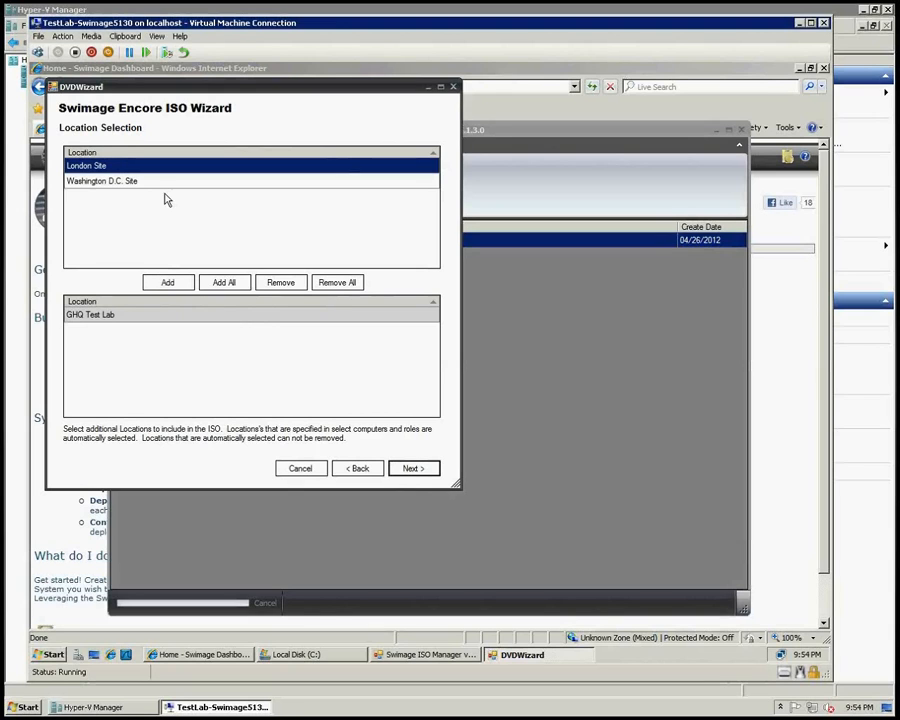
Step: Add all locations and all organizational units to the ISO
{"action": "left_click", "coordinate": [215, 283]}
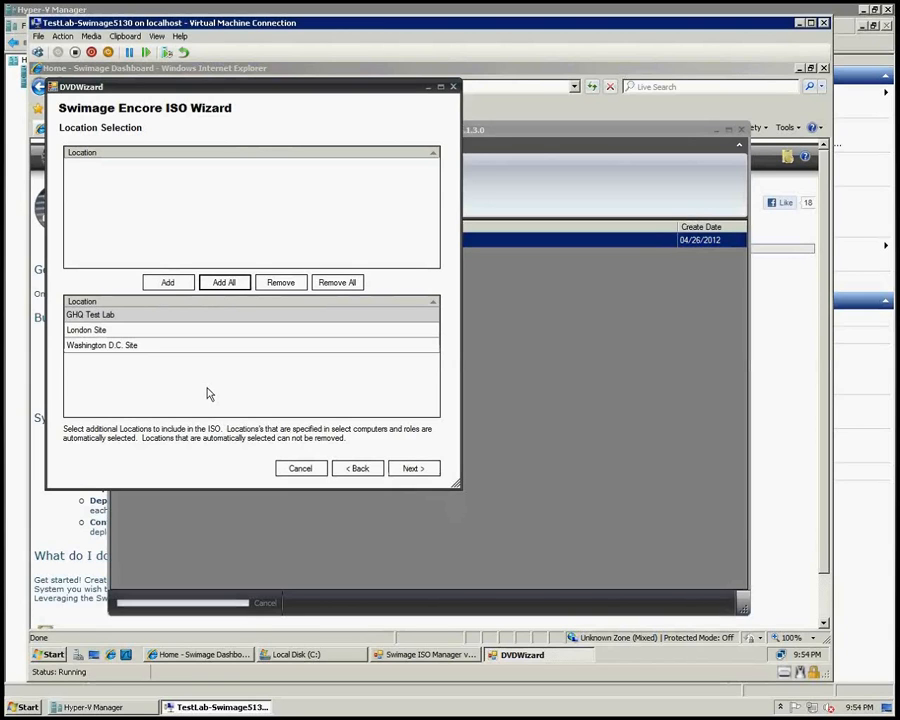
{"action": "left_click", "coordinate": [416, 470]}
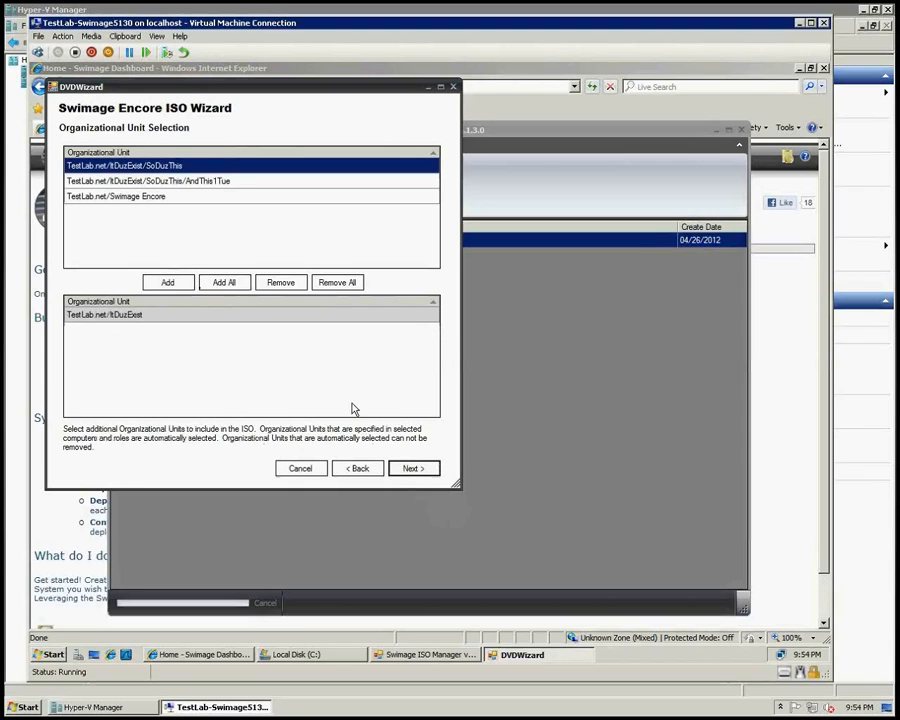
{"action": "left_click", "coordinate": [224, 284]}
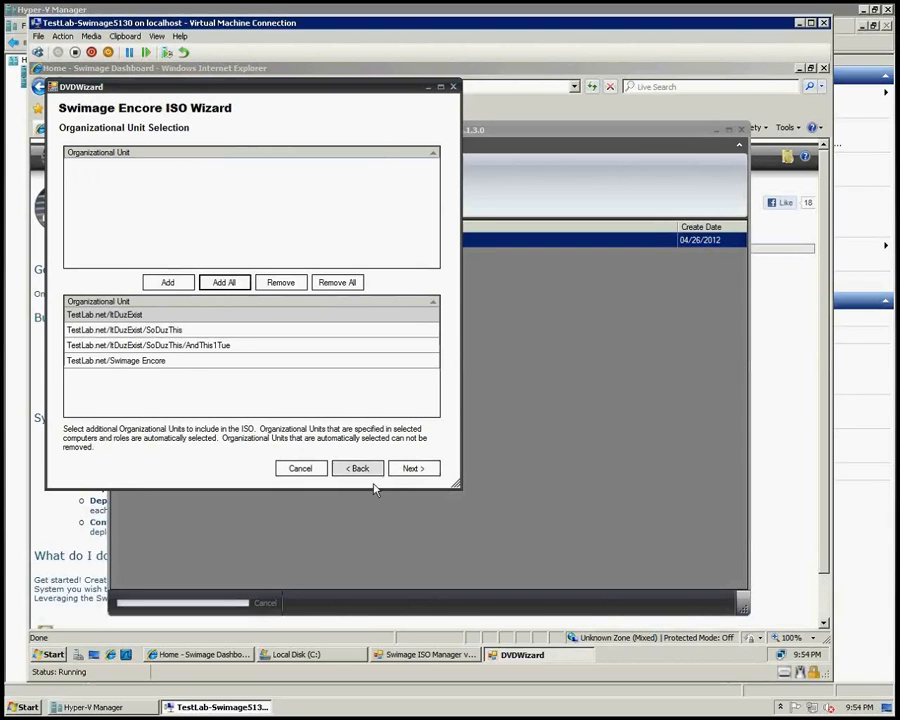
{"action": "left_click", "coordinate": [415, 470]}
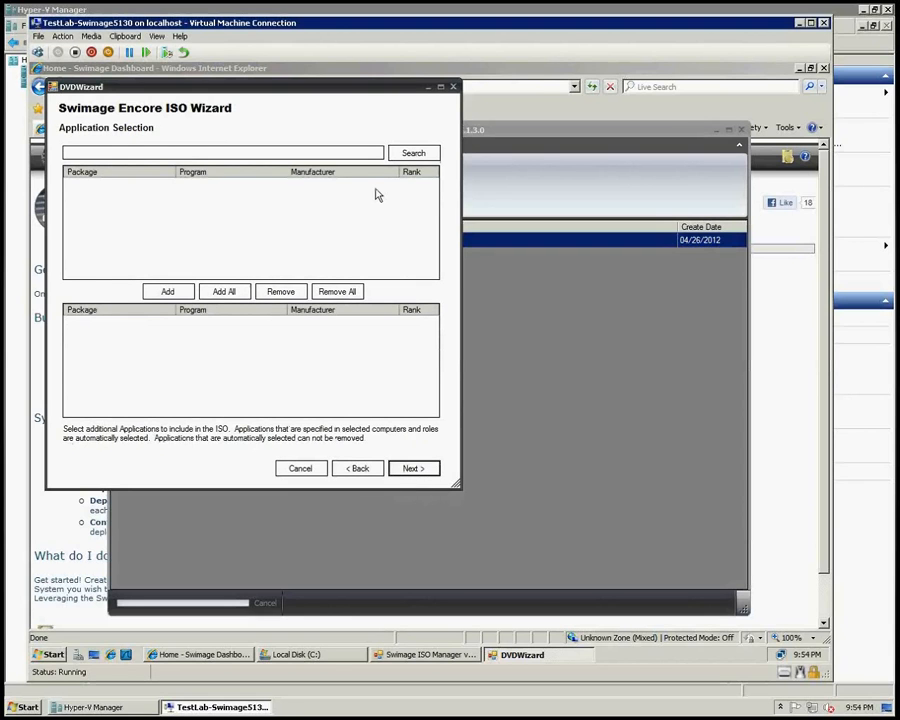
Step: List the available applications and add Notepad++ and Chrome to the ISO
{"action": "left_click", "coordinate": [413, 153]}
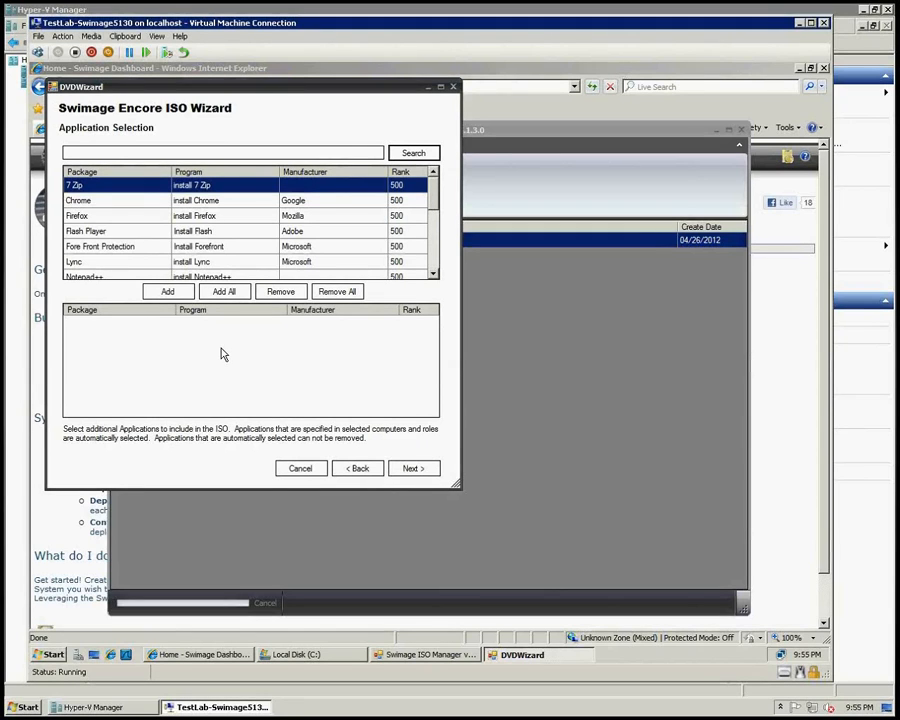
{"action": "left_click", "coordinate": [104, 277]}
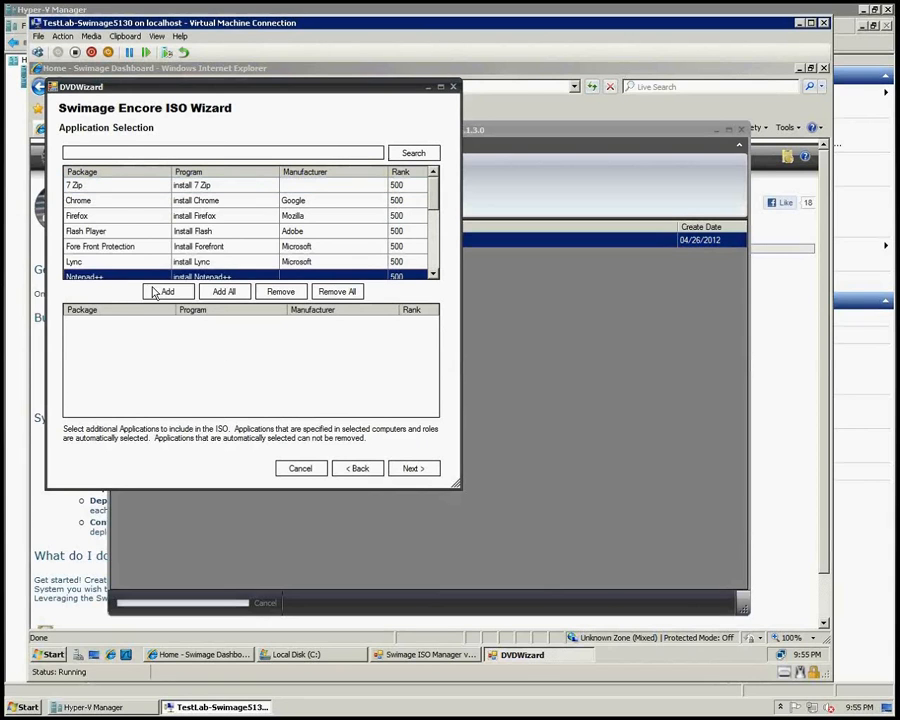
{"action": "left_click", "coordinate": [162, 292]}
{"action": "left_click", "coordinate": [120, 200]}
{"action": "left_click", "coordinate": [167, 291]}
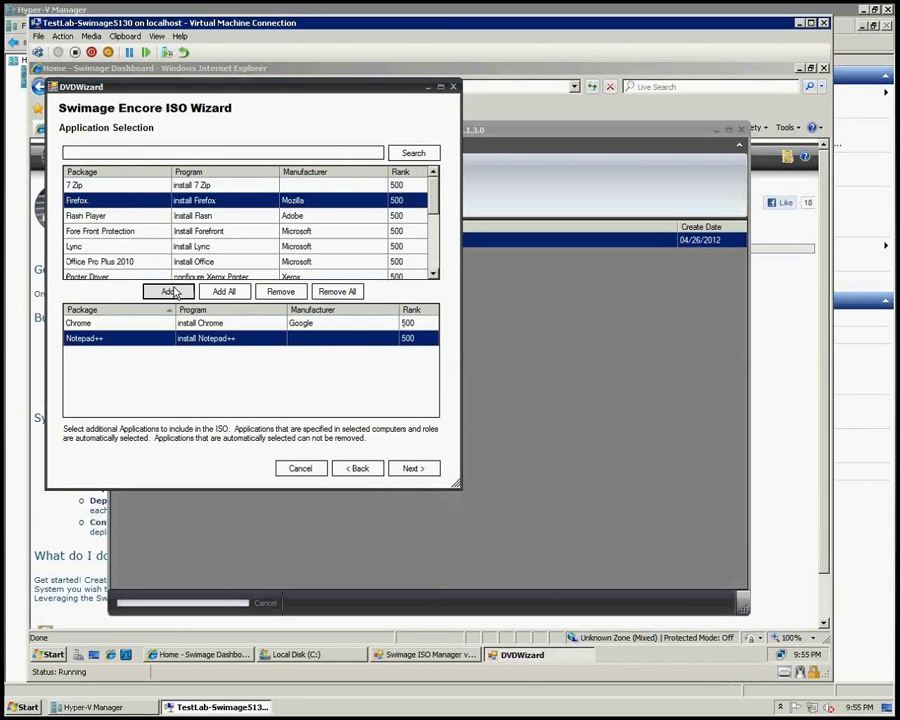
{"action": "left_click", "coordinate": [413, 472]}
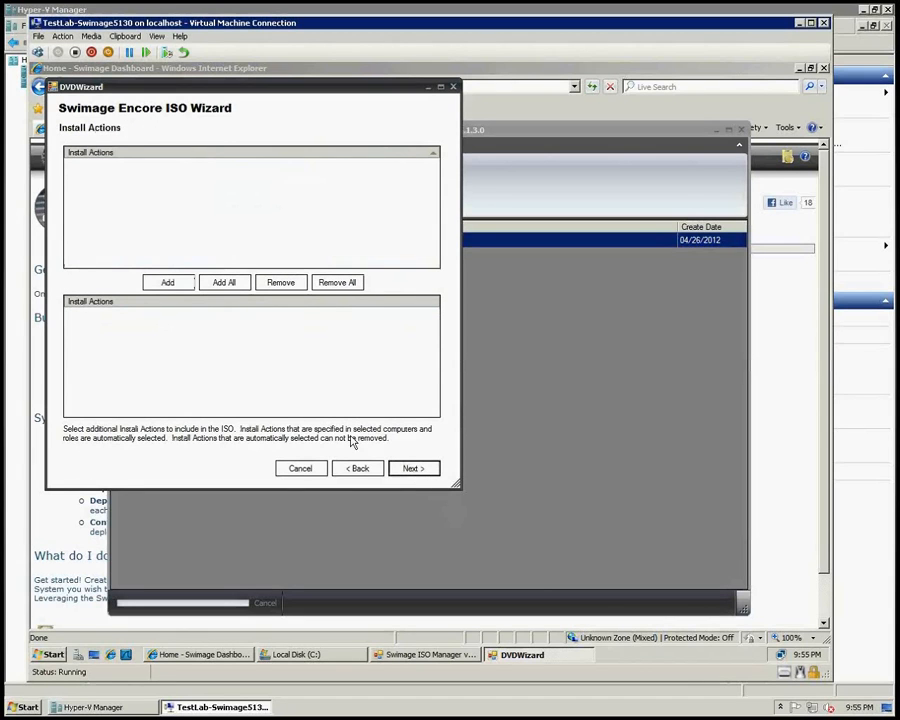
Step: Skip the install actions, OS components and registry scripts pages and finish the wizard
{"action": "left_click", "coordinate": [403, 470]}
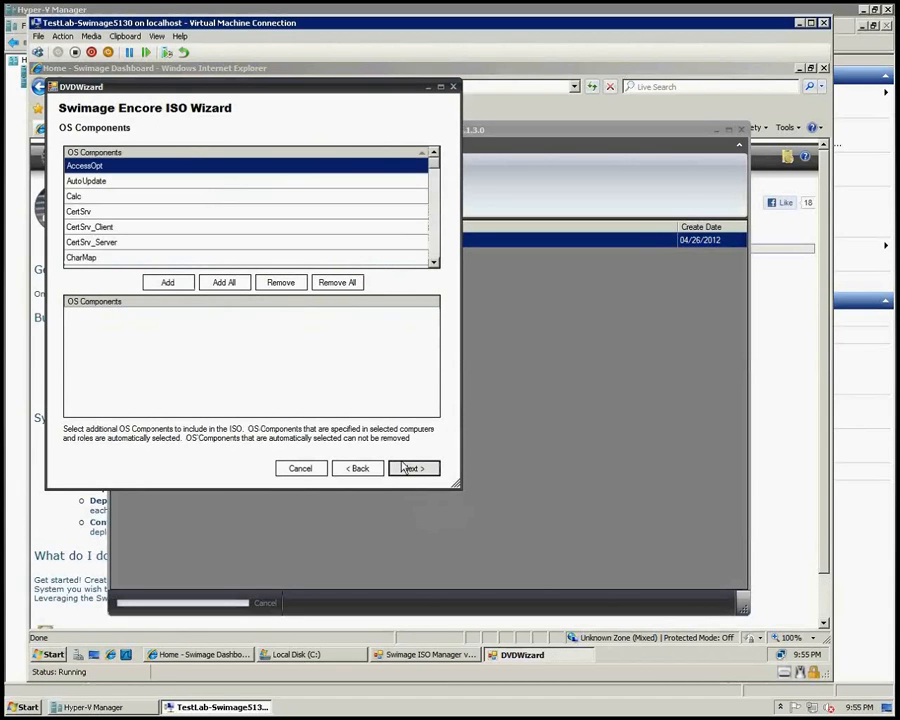
{"action": "left_click", "coordinate": [405, 472]}
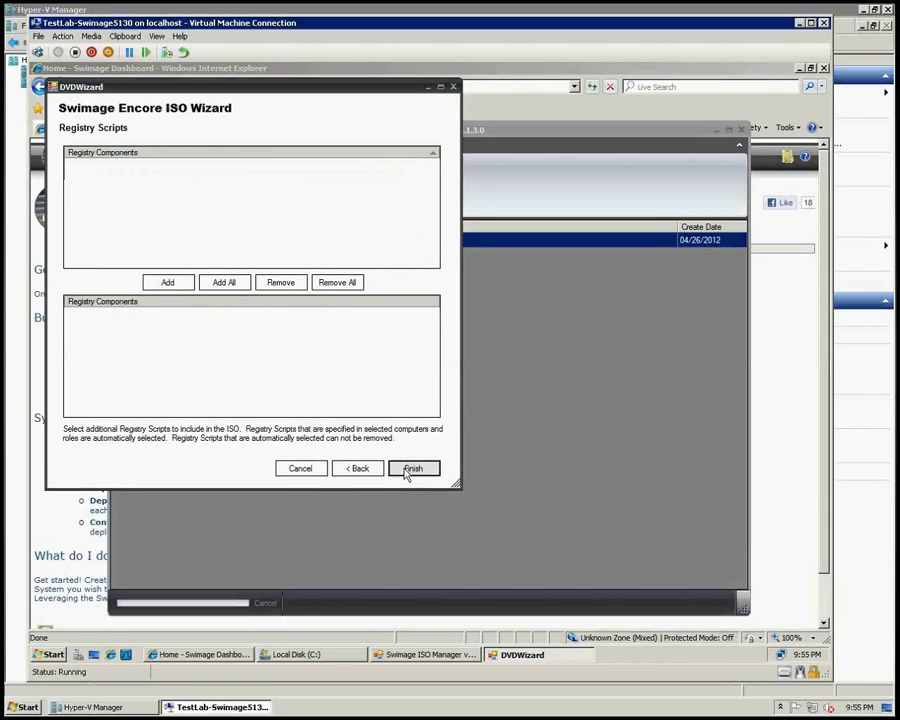
{"action": "left_click", "coordinate": [410, 470]}
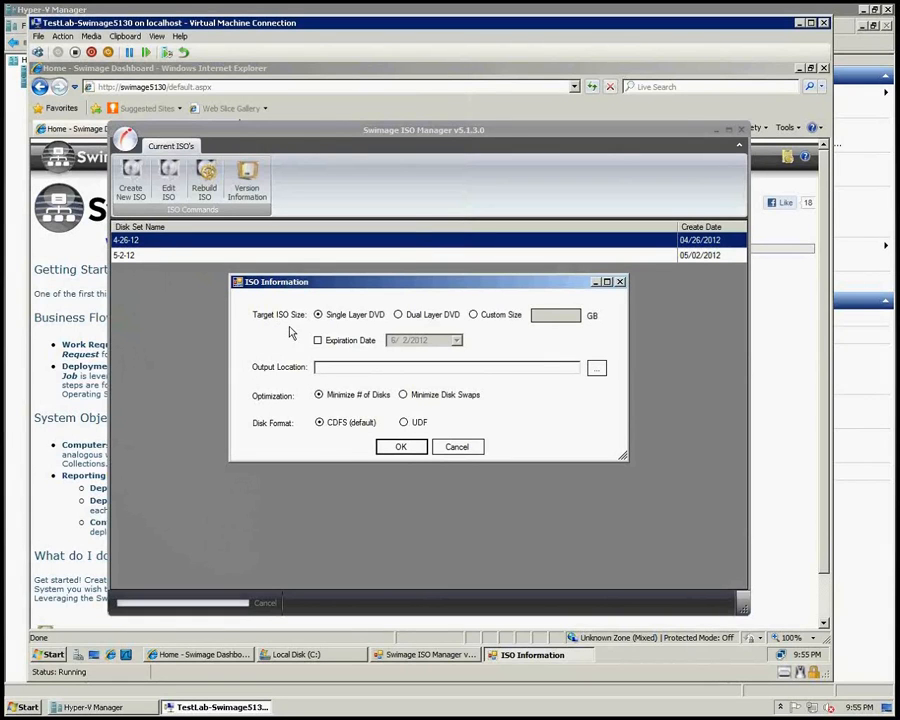
Step: Set the target ISO size to a custom 15 GB and the optimization to minimize disk swaps
{"action": "left_click", "coordinate": [474, 315]}
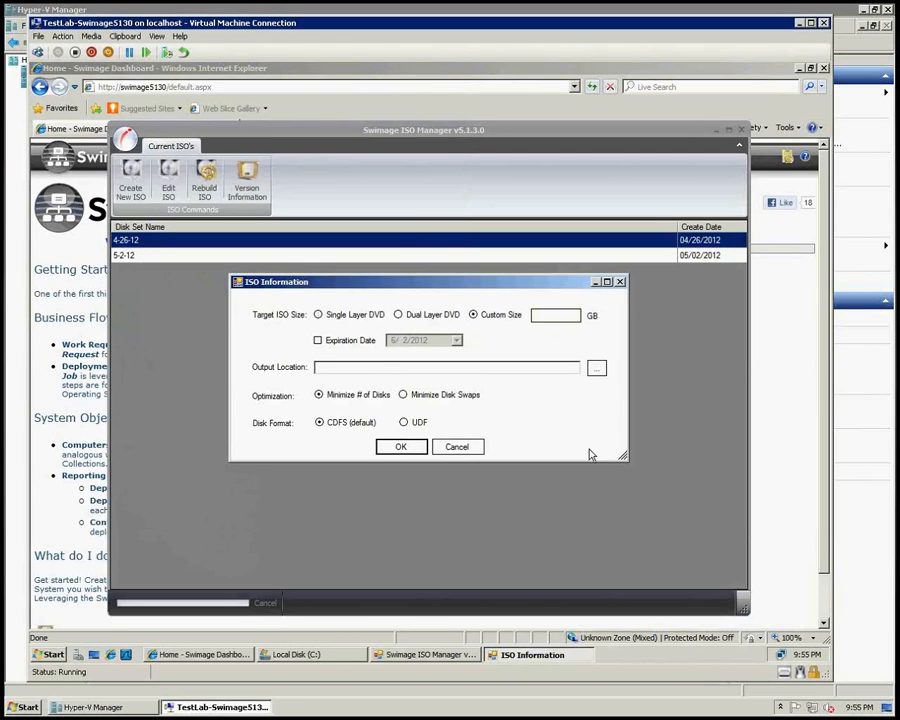
{"action": "type", "text": "15"}
{"action": "left_click", "coordinate": [403, 394]}
Step: Set the output location to C:\ISO_Manager and start building the ISO
{"action": "left_click", "coordinate": [596, 370]}
{"action": "left_click", "coordinate": [375, 369]}
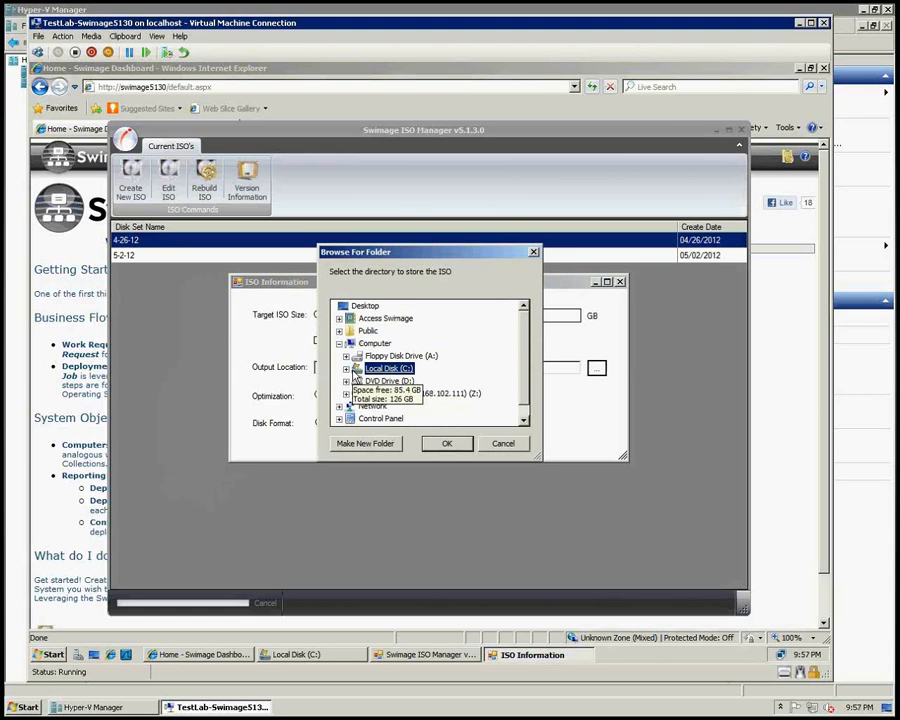
{"action": "double_click", "coordinate": [358, 370]}
{"action": "left_click", "coordinate": [396, 369]}
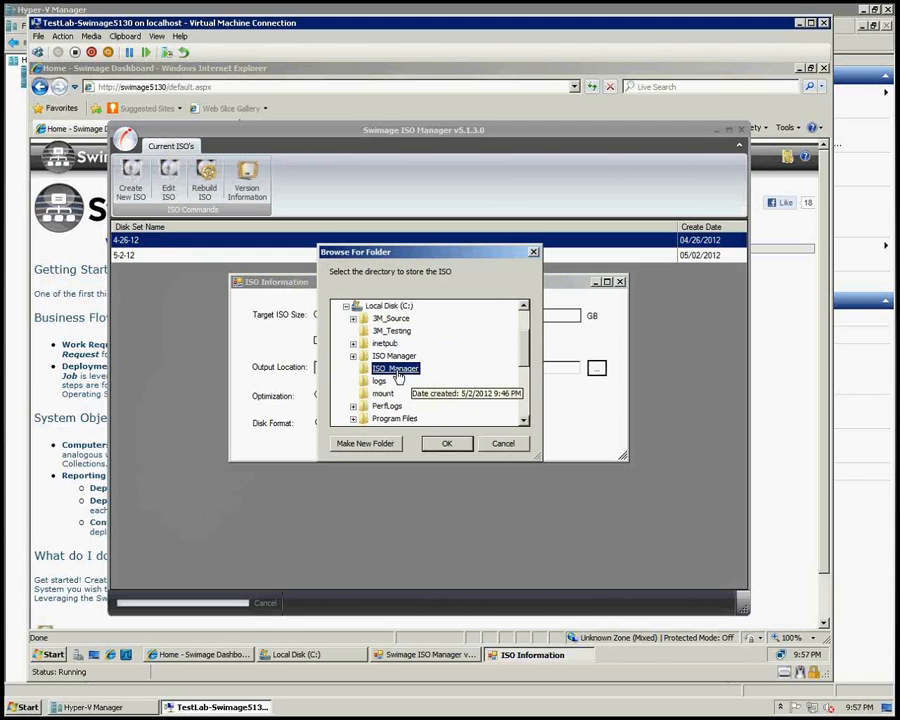
{"action": "left_click", "coordinate": [443, 444]}
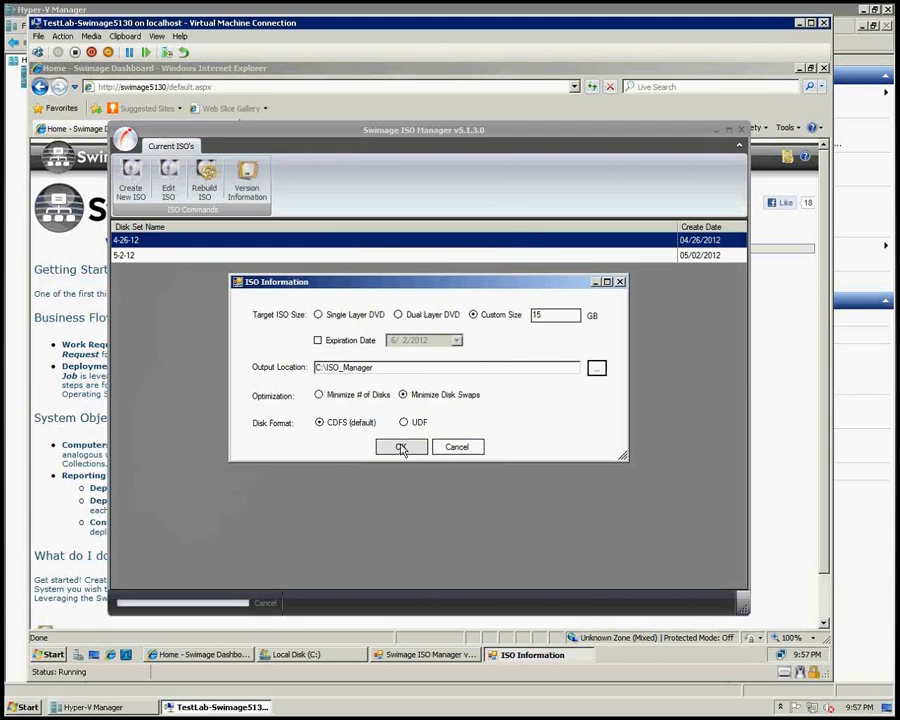
{"action": "left_click", "coordinate": [401, 448]}
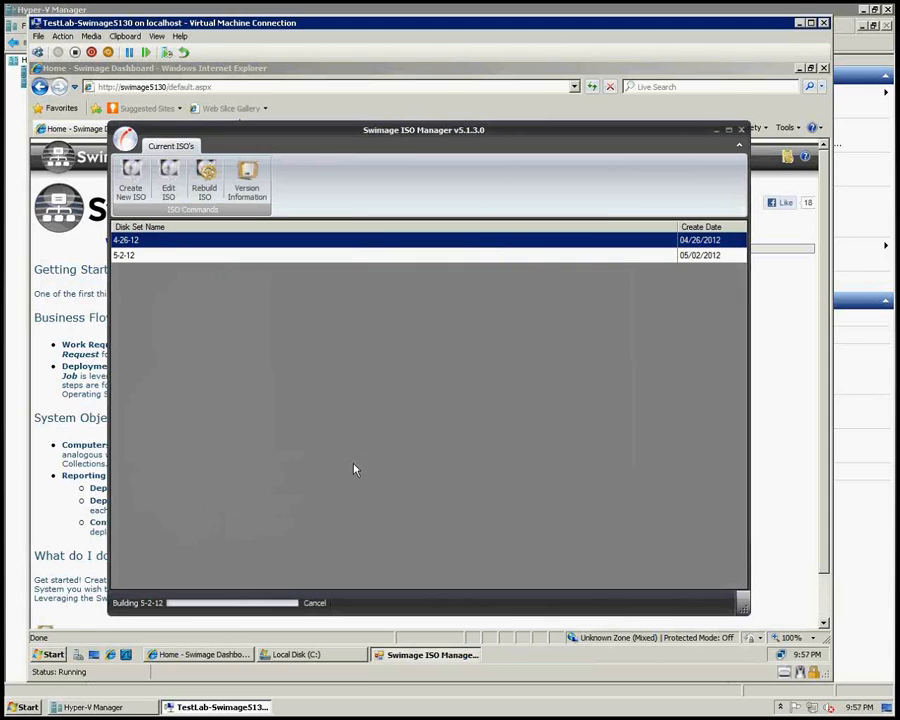